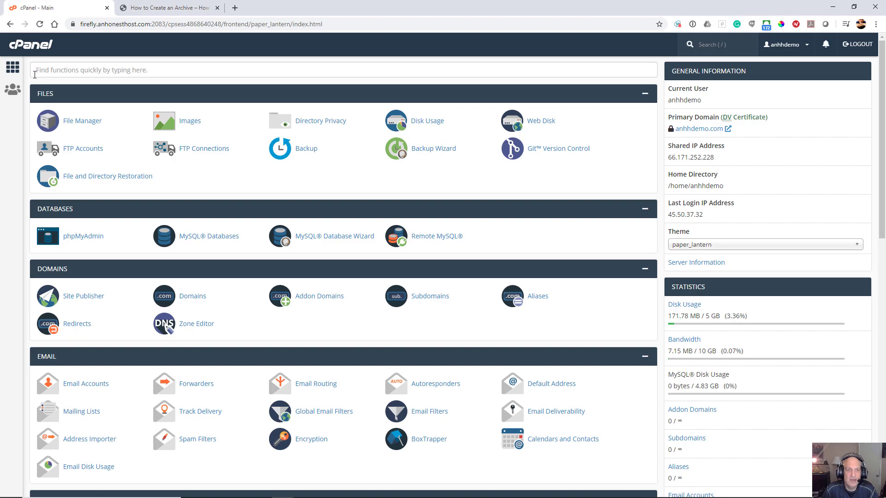
Step: Launch File Manager from the cPanel home and go into the public_html folder
{"action": "key", "text": "slash"}
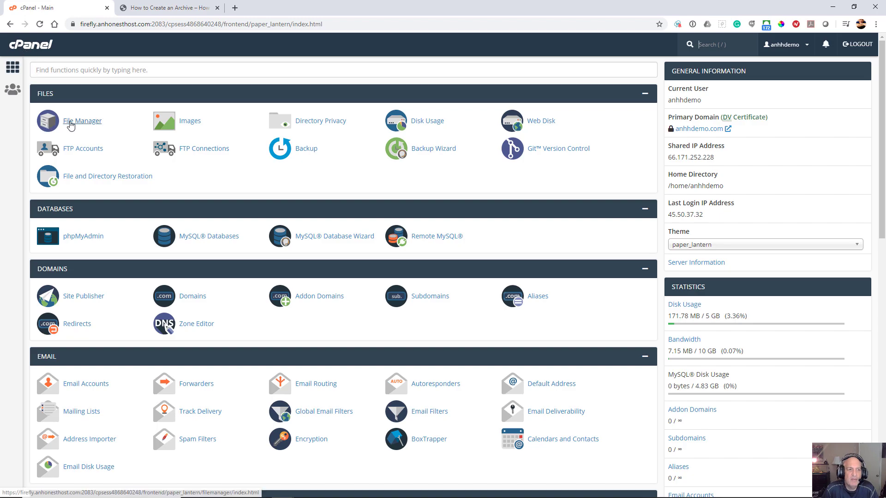
{"action": "left_click", "coordinate": [74, 122]}
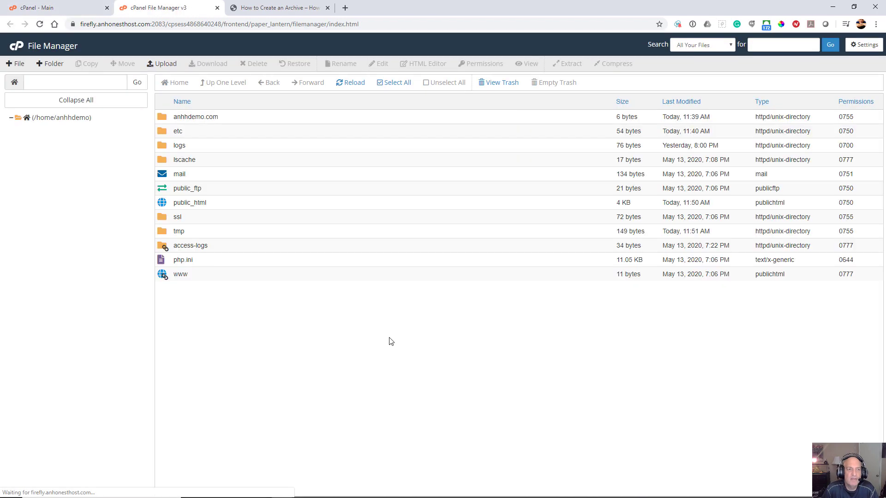
{"action": "left_click", "coordinate": [184, 204]}
{"action": "left_click", "coordinate": [184, 204]}
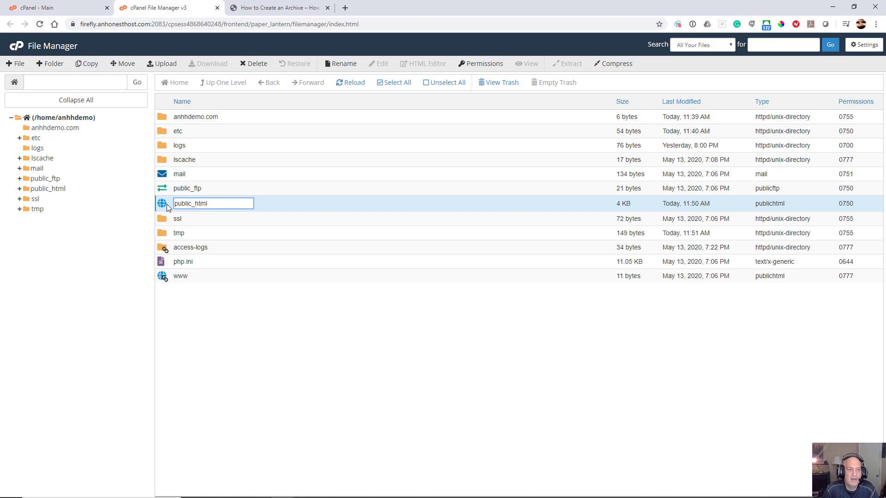
{"action": "double_click", "coordinate": [169, 207]}
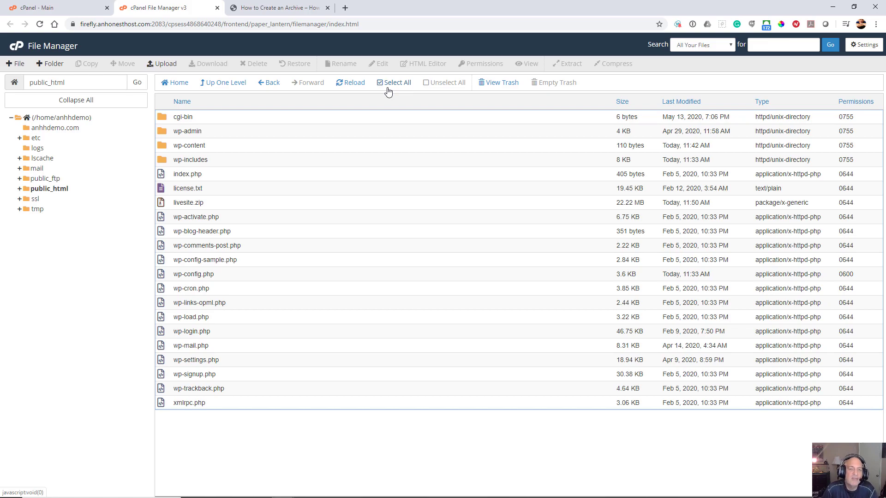
Step: Select all files in public_html and compress them into /public_html/livesite.zip
{"action": "left_click", "coordinate": [388, 83]}
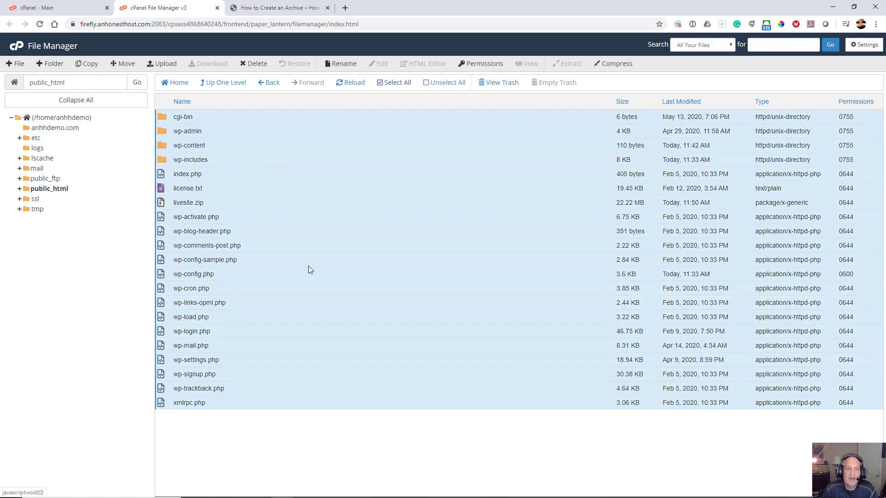
{"action": "left_click", "coordinate": [619, 68]}
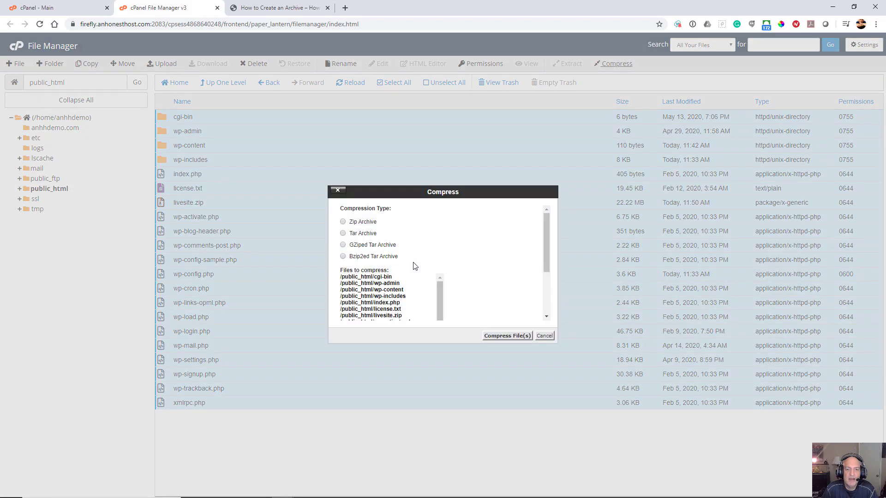
{"action": "scroll", "coordinate": [467, 304], "scroll_direction": "down", "scroll_amount": 3}
{"action": "scroll", "coordinate": [467, 289], "scroll_direction": "down", "scroll_amount": 1}
{"action": "left_click", "coordinate": [446, 308]}
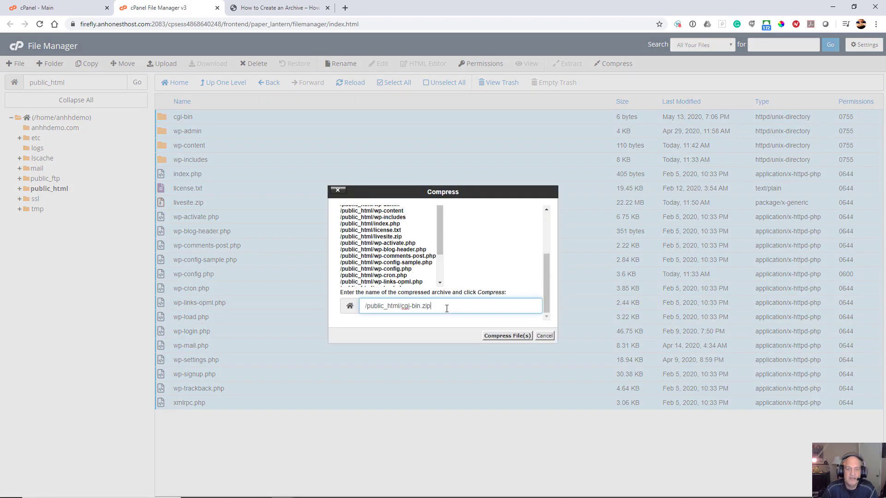
{"action": "key", "text": "BackSpace"}
{"action": "key", "text": "BackSpace"}
{"action": "key", "text": "BackSpace"}
{"action": "key", "text": "BackSpace"}
{"action": "key", "text": "BackSpace"}
{"action": "key", "text": "BackSpace"}
{"action": "key", "text": "BackSpace"}
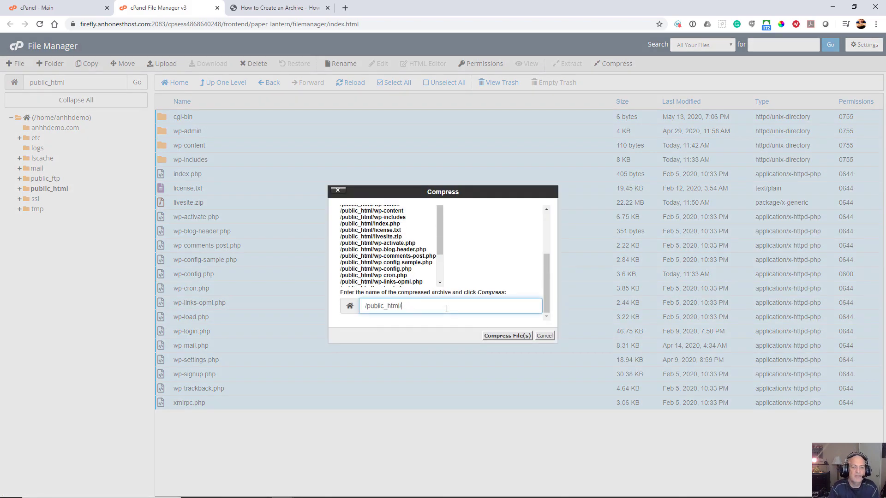
{"action": "type", "text": "livesite.zip"}
{"action": "left_click", "coordinate": [507, 336]}
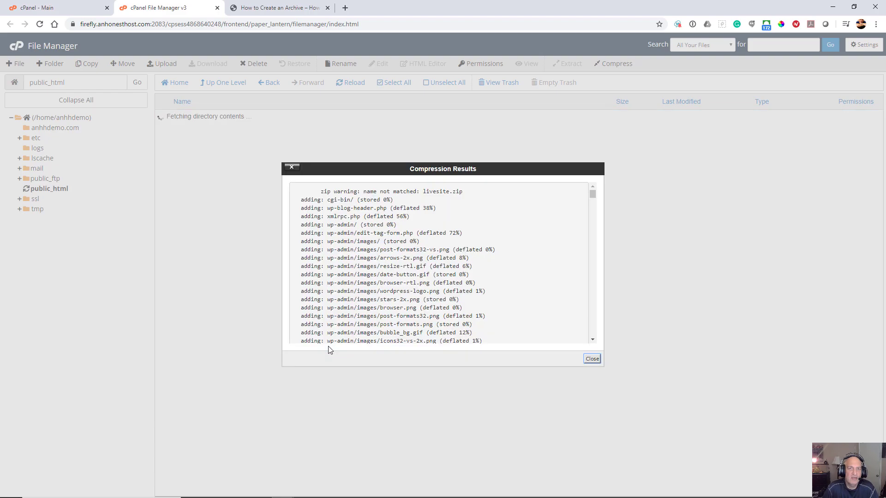
{"action": "left_click", "coordinate": [592, 359]}
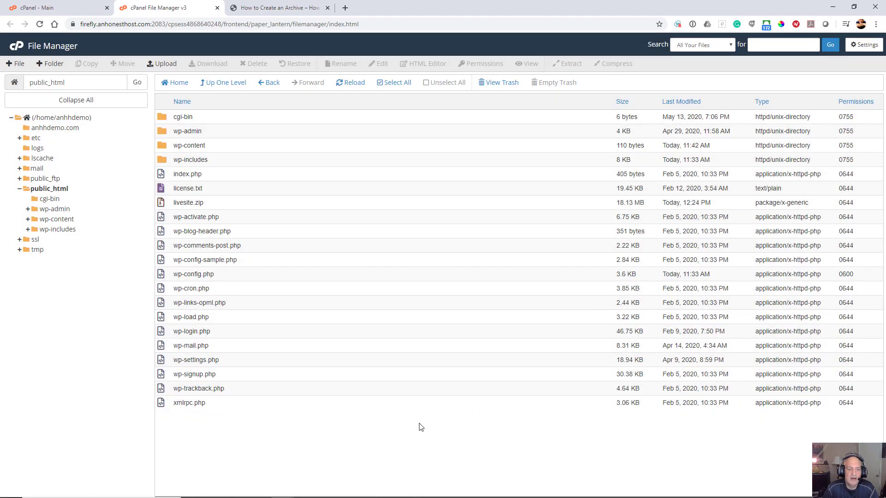
Step: Download livesite.zip to the computer and return to the cPanel home page
{"action": "left_click", "coordinate": [160, 204]}
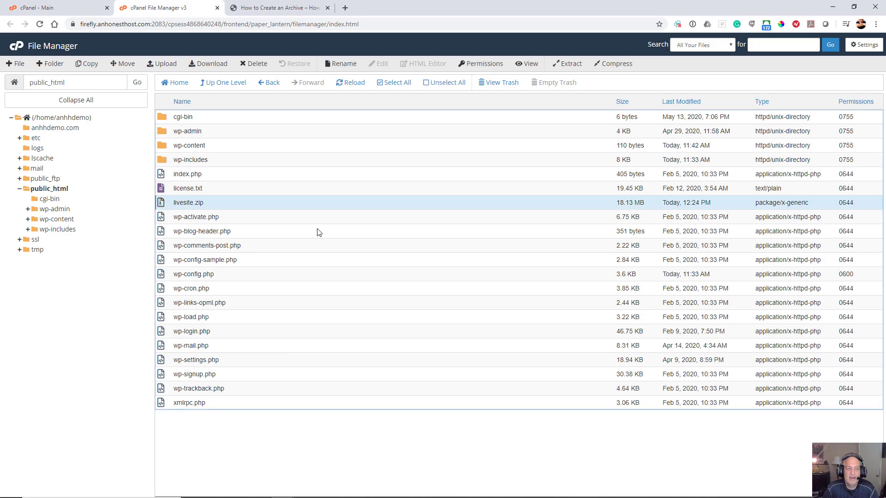
{"action": "right_click", "coordinate": [276, 203]}
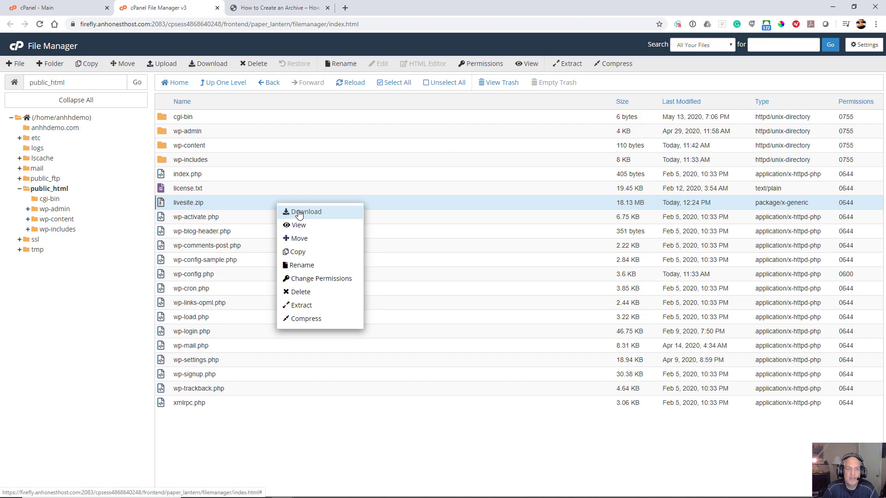
{"action": "left_click", "coordinate": [314, 211]}
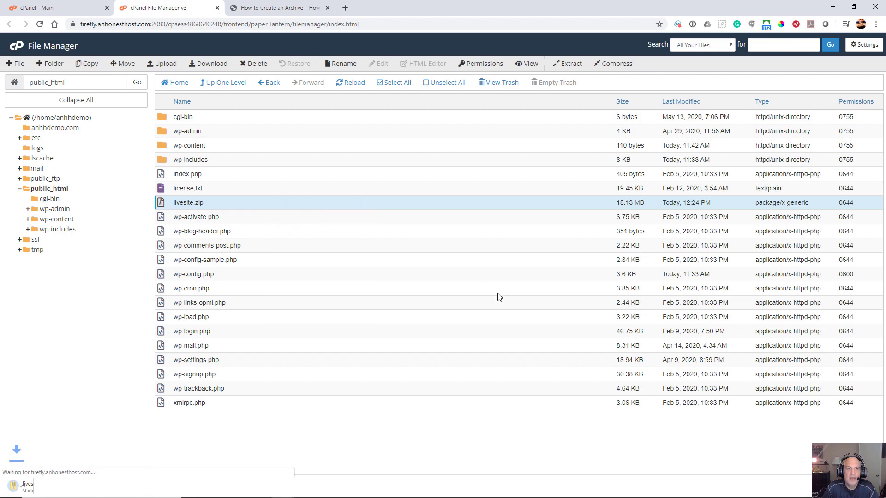
{"action": "left_click", "coordinate": [48, 9]}
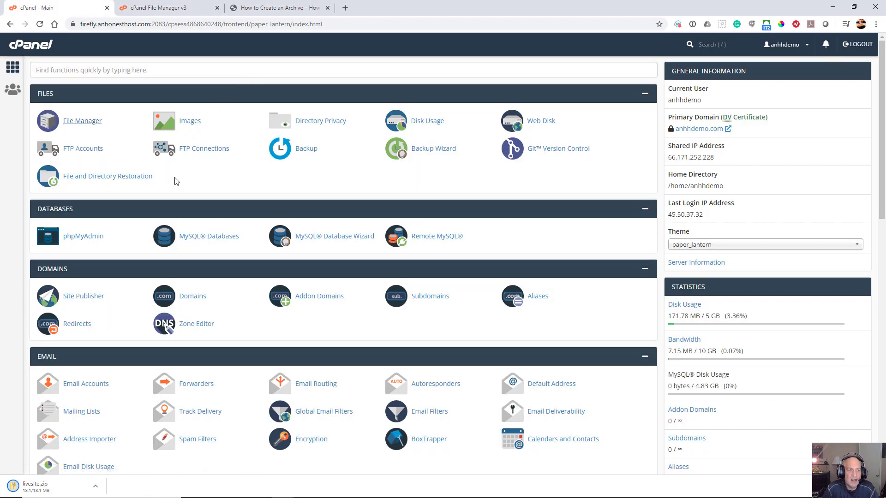
{"action": "scroll", "coordinate": [176, 181], "scroll_direction": "down", "scroll_amount": 1}
{"action": "scroll", "coordinate": [175, 181], "scroll_direction": "up", "scroll_amount": 1}
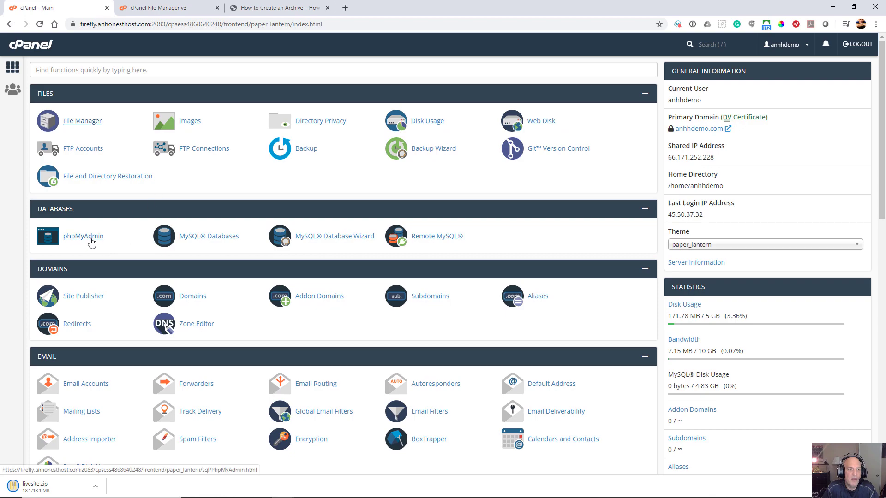
Step: Export the anhhdemo_qxtd1 database from phpMyAdmin using the Quick method in SQL format
{"action": "left_click", "coordinate": [90, 240]}
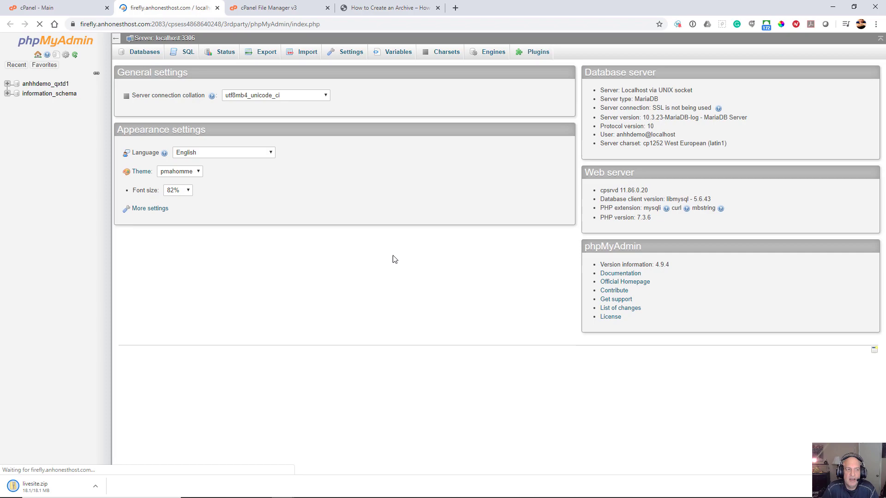
{"action": "left_click", "coordinate": [44, 85]}
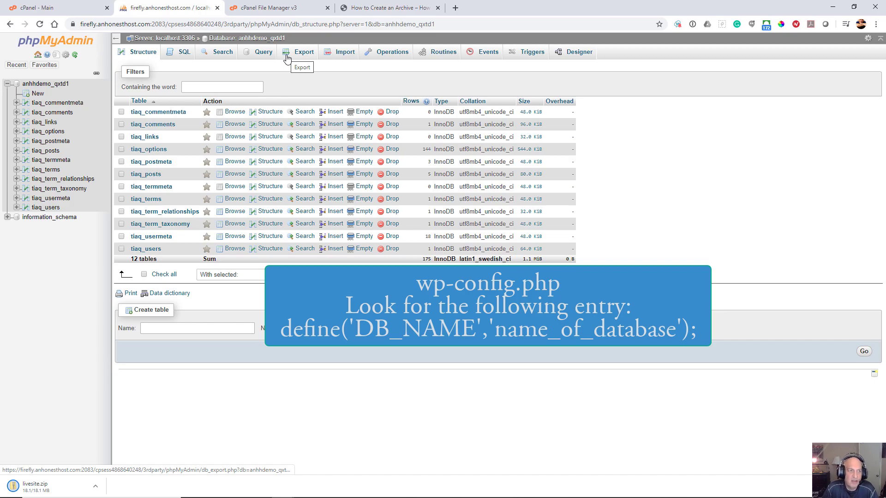
{"action": "left_click", "coordinate": [286, 57]}
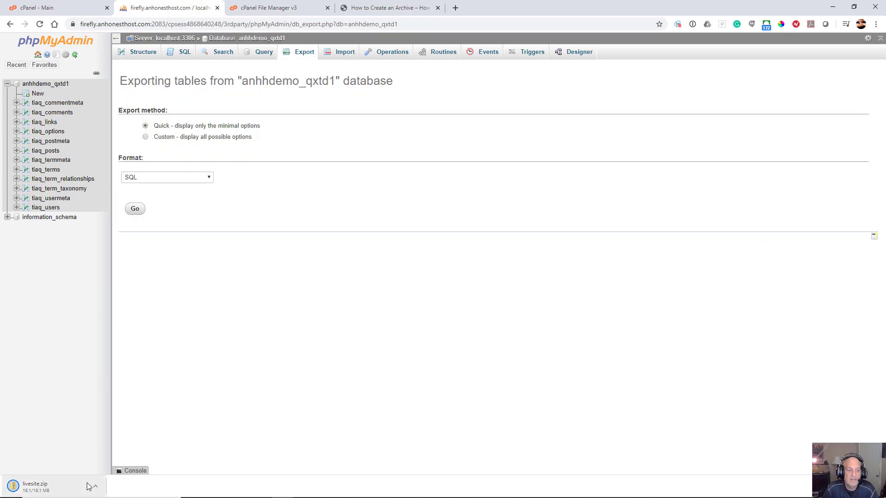
{"action": "left_click", "coordinate": [137, 210]}
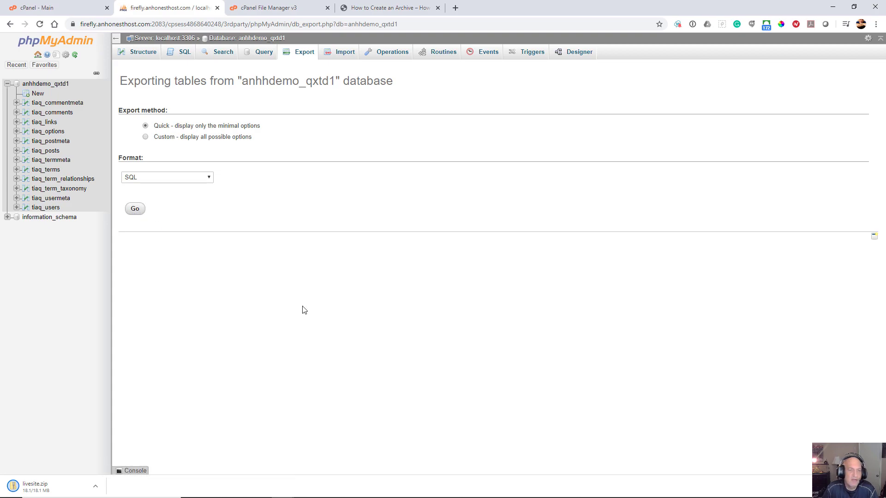
{"action": "mouse_move", "coordinate": [217, 497]}
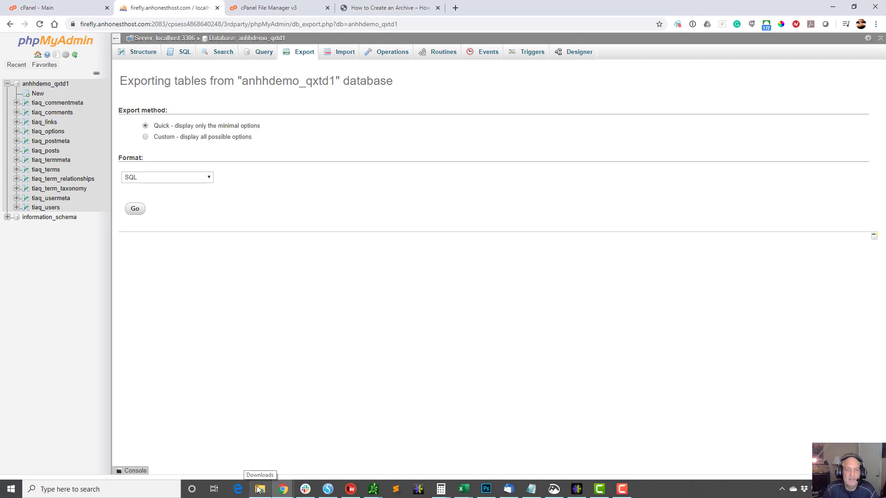
Step: Drag anhhdemo_qxtd1.sql from Downloads into livesite.zip and open the archive to confirm it's inside
{"action": "left_click", "coordinate": [259, 489]}
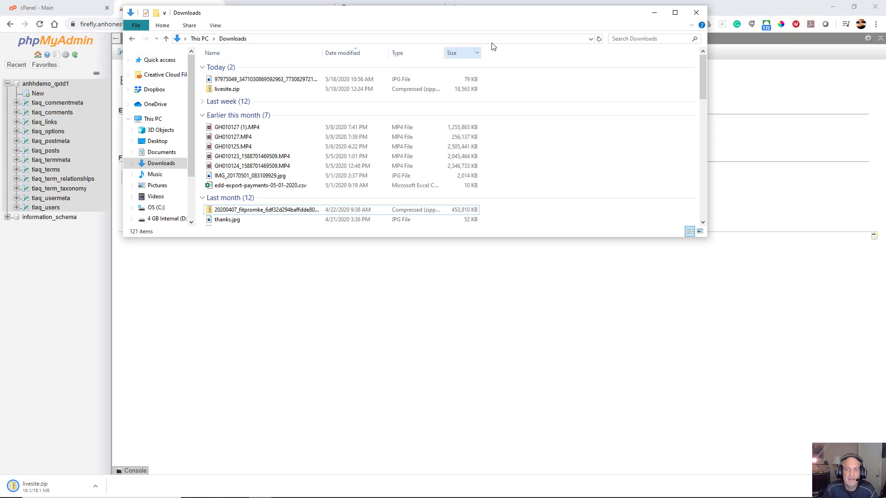
{"action": "left_click", "coordinate": [598, 39]}
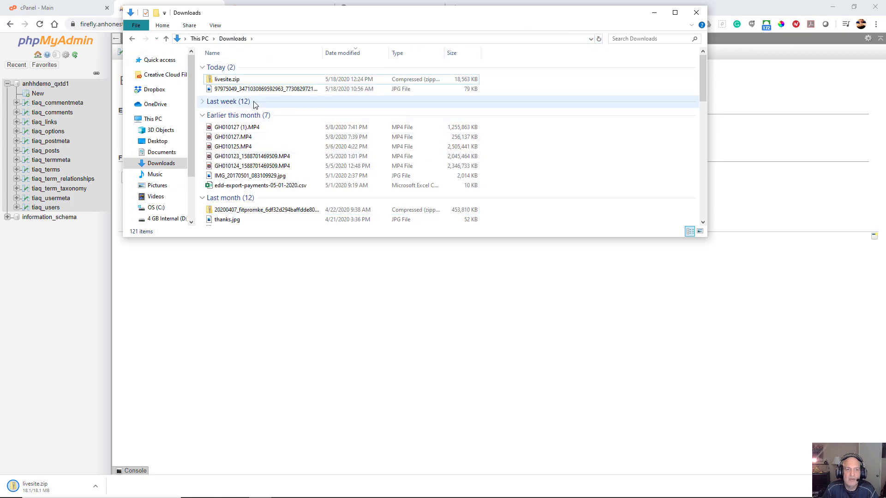
{"action": "left_click_drag", "start_coordinate": [274, 27], "coordinate": [312, 223]}
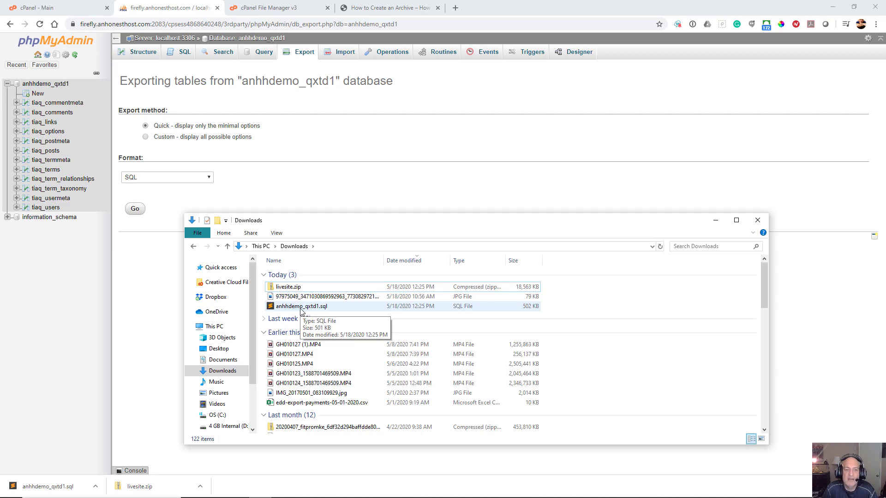
{"action": "left_click", "coordinate": [301, 309]}
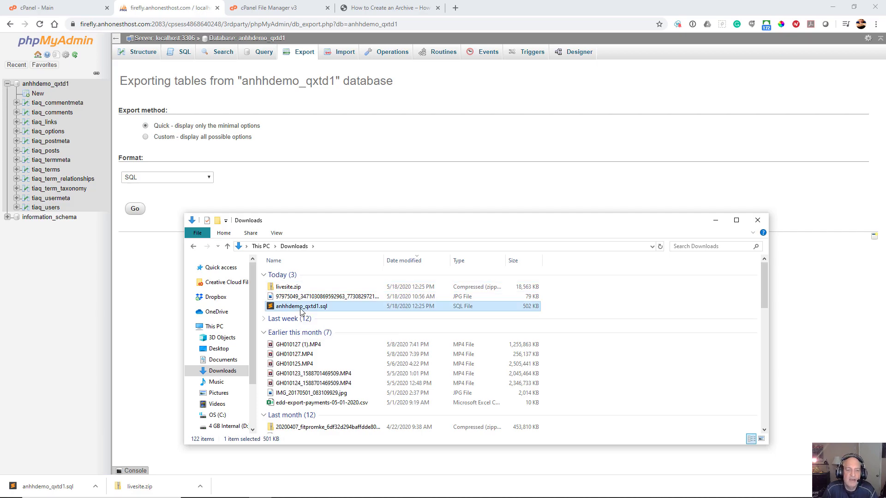
{"action": "left_click_drag", "start_coordinate": [301, 312], "coordinate": [288, 290]}
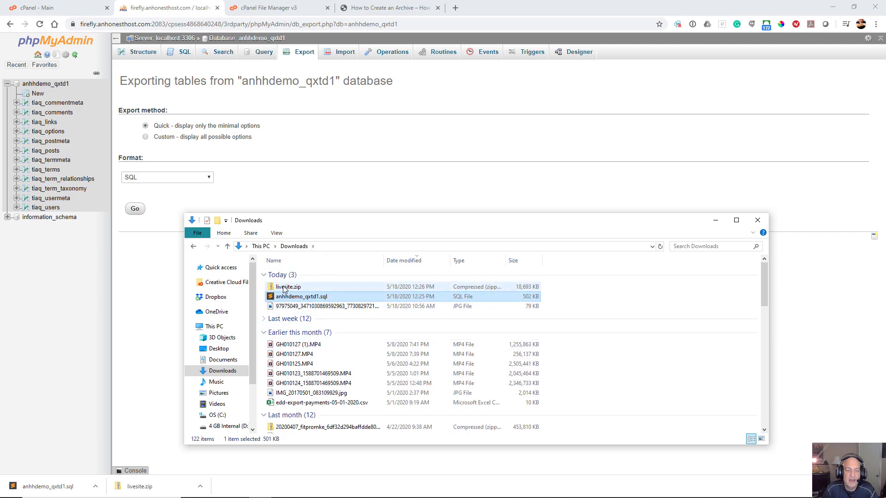
{"action": "left_click", "coordinate": [283, 288]}
{"action": "double_click", "coordinate": [283, 288]}
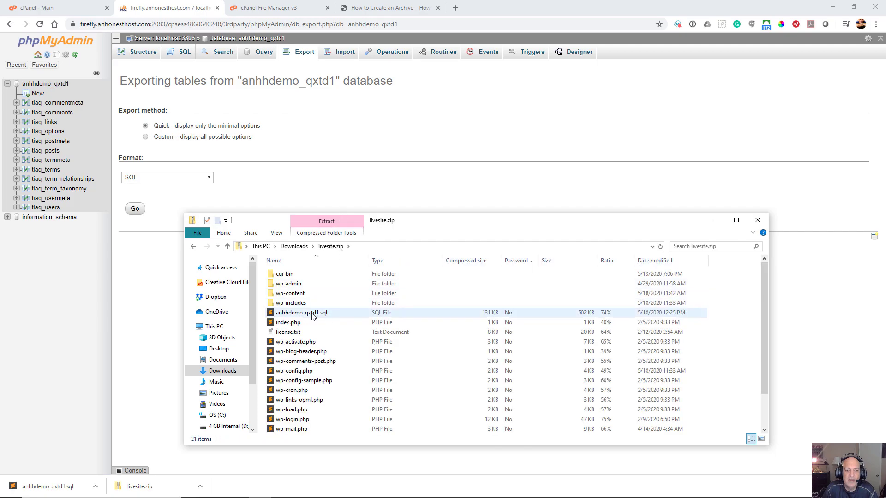
{"action": "left_click", "coordinate": [295, 248]}
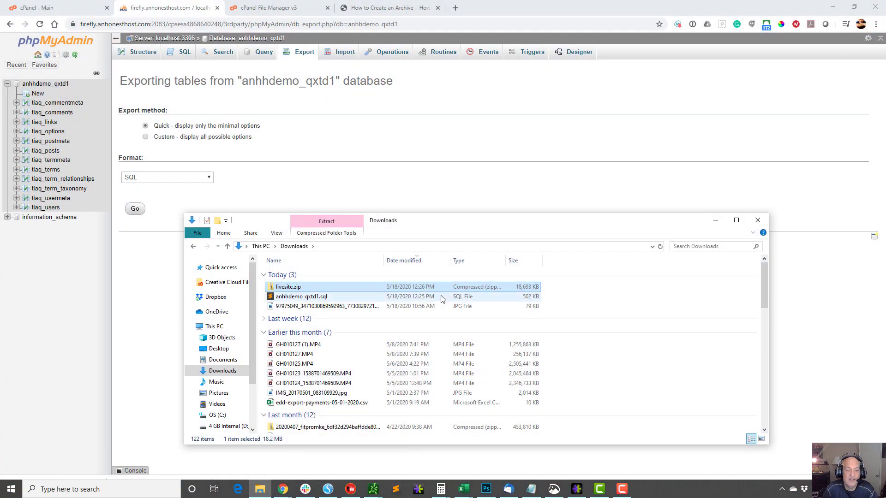
Step: In DesktopServer, choose Export, import or share, then Import an existing archive
{"action": "left_click", "coordinate": [334, 492]}
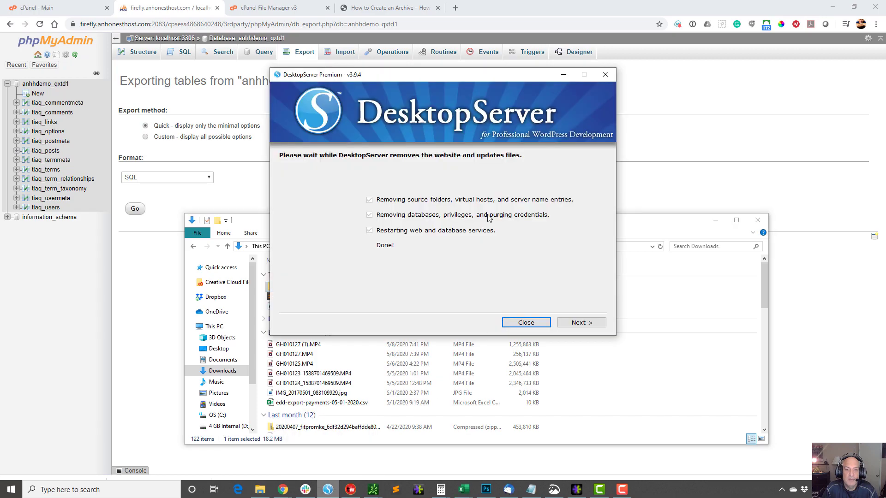
{"action": "left_click", "coordinate": [580, 323]}
{"action": "left_click", "coordinate": [404, 229]}
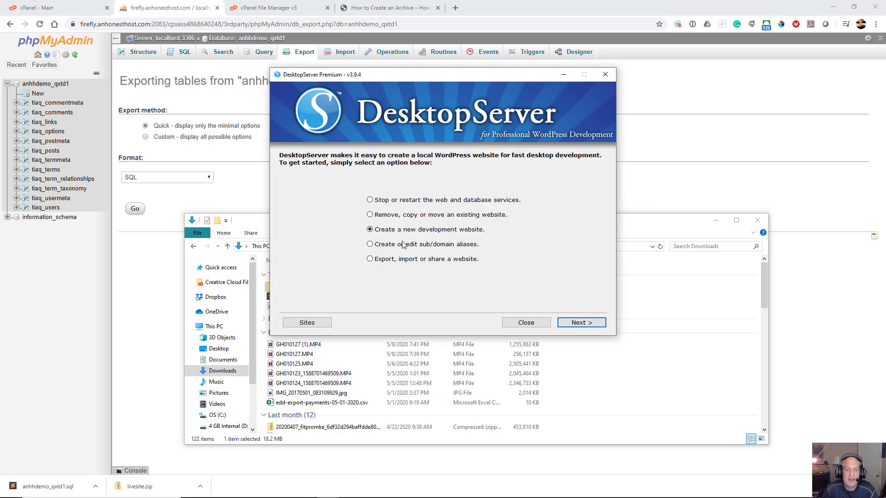
{"action": "left_click", "coordinate": [408, 258]}
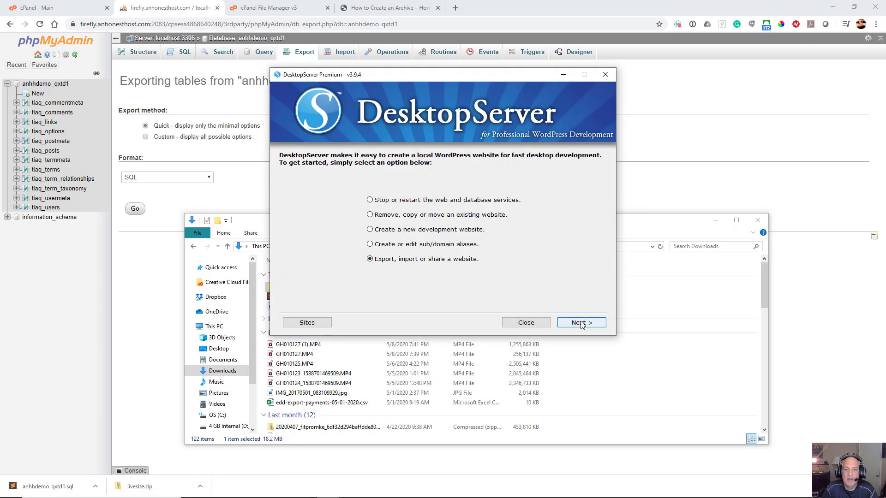
{"action": "left_click", "coordinate": [581, 323]}
{"action": "left_click", "coordinate": [413, 202]}
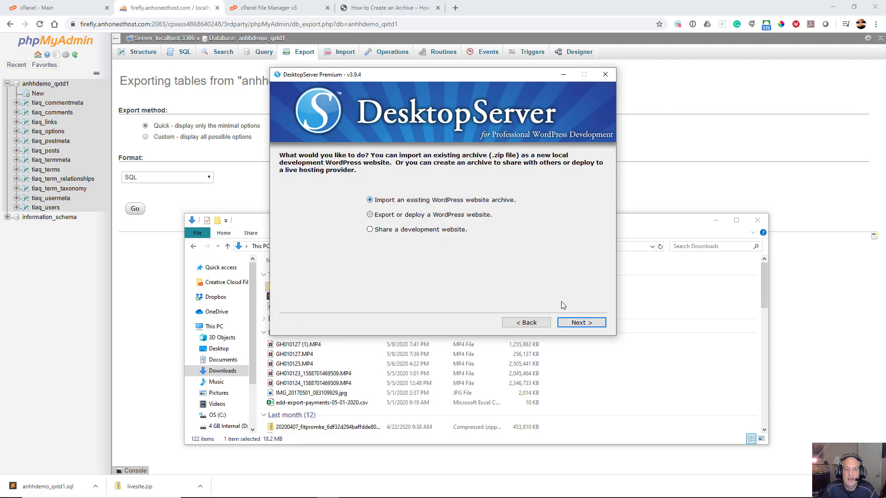
{"action": "left_click", "coordinate": [581, 323]}
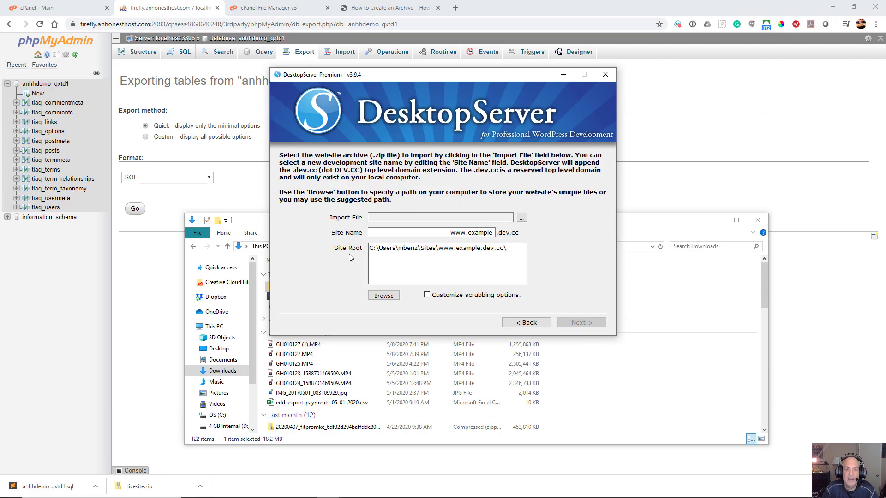
Step: Import Downloads\livesite.zip with site name 'livesite' and open livesite.dev.cc in the browser
{"action": "left_click", "coordinate": [521, 217]}
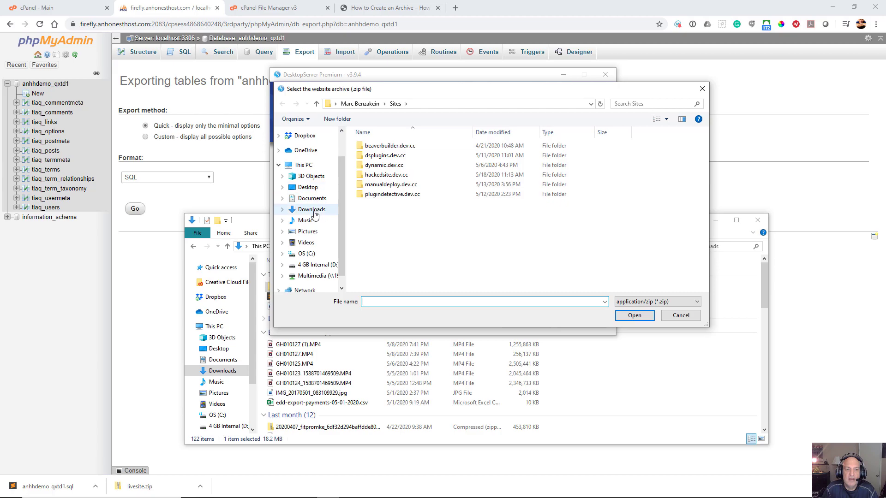
{"action": "left_click", "coordinate": [313, 211]}
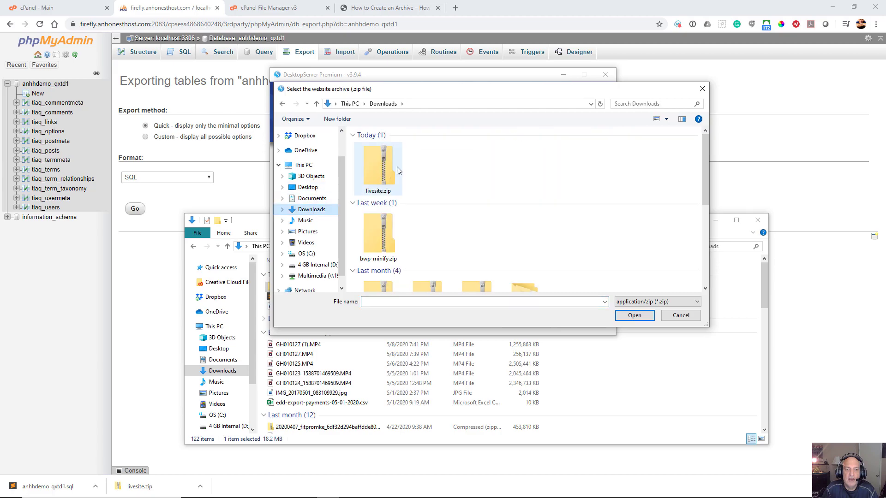
{"action": "double_click", "coordinate": [376, 178]}
{"action": "left_click", "coordinate": [435, 232]}
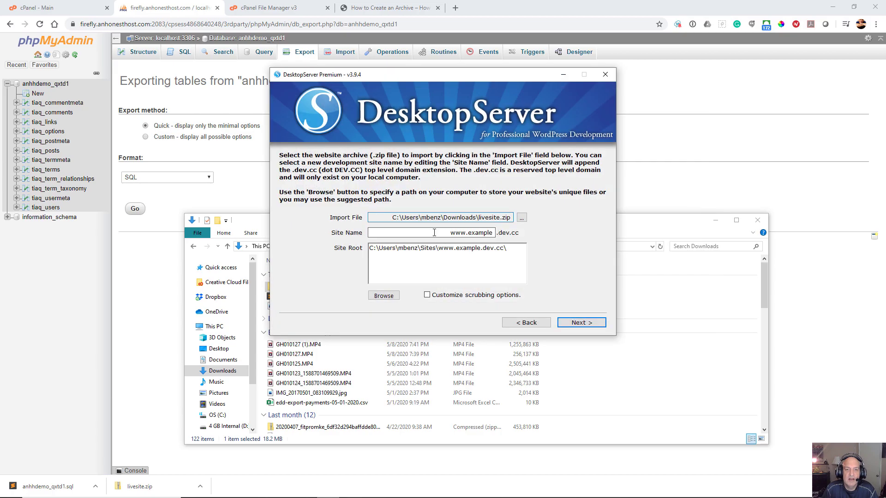
{"action": "left_click_drag", "start_coordinate": [434, 233], "coordinate": [560, 223]}
{"action": "type", "text": "liv"}
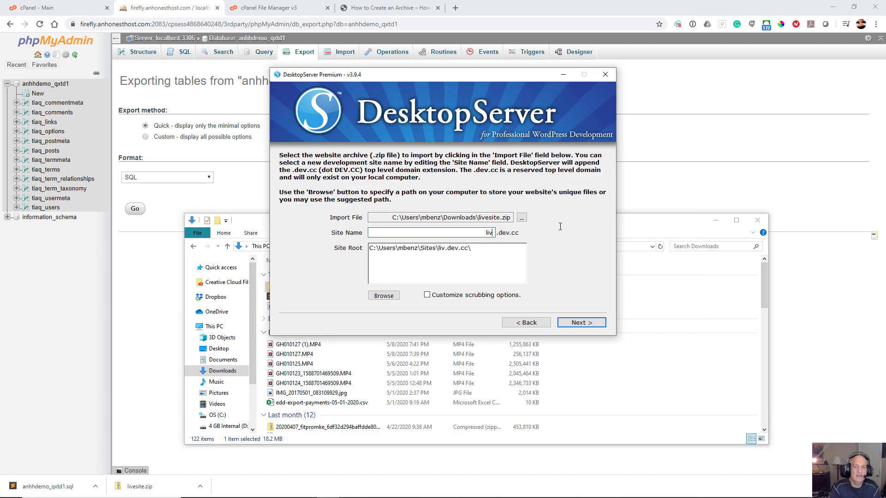
{"action": "type", "text": "esite"}
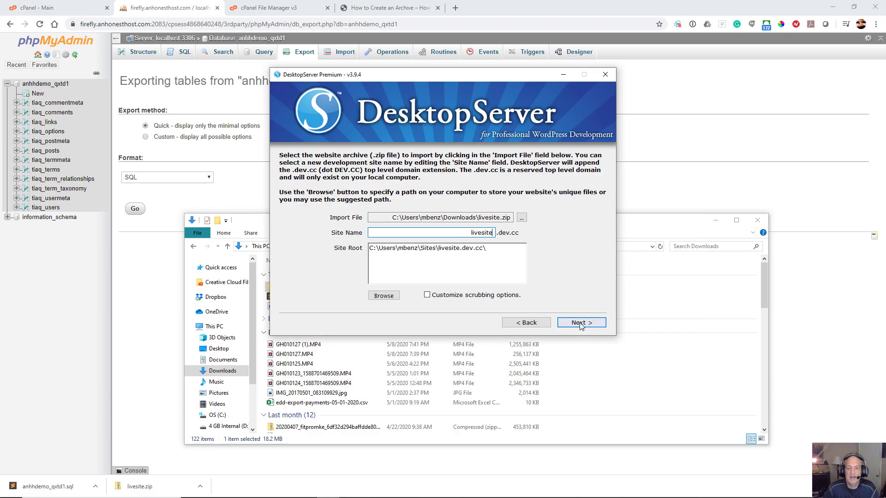
{"action": "left_click", "coordinate": [580, 323]}
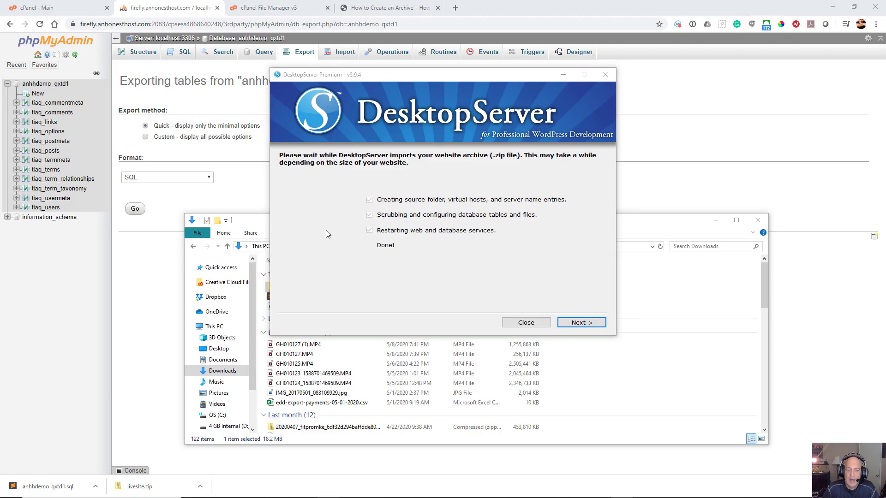
{"action": "left_click", "coordinate": [567, 323]}
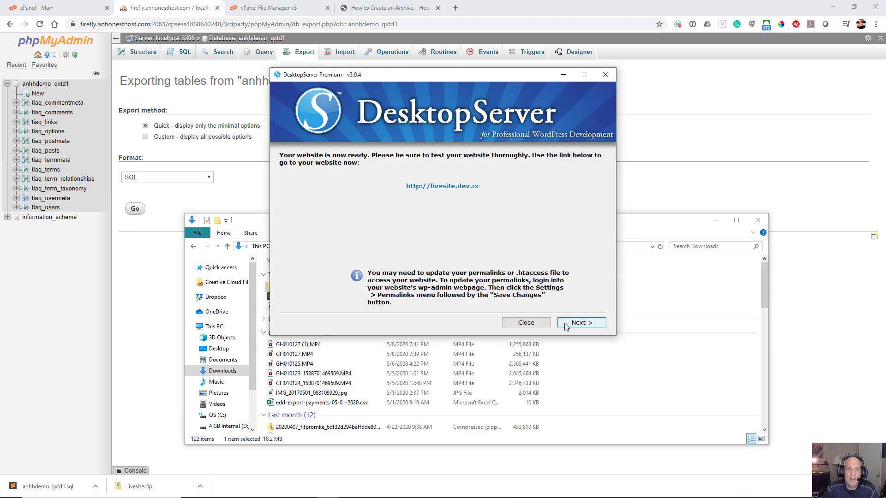
{"action": "left_click", "coordinate": [434, 189]}
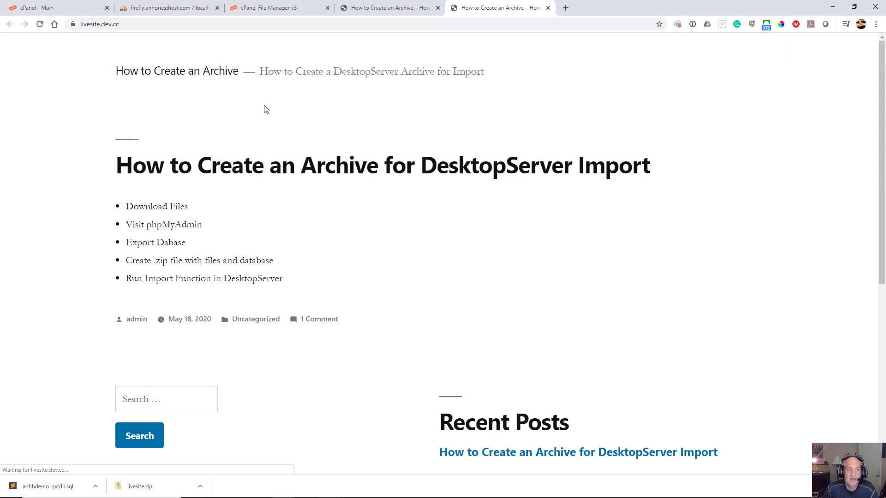
Step: Load livesite.dev.cc/wp-admin and log in as the administrator via Bypass Login
{"action": "left_click", "coordinate": [144, 26]}
{"action": "left_click", "coordinate": [144, 26]}
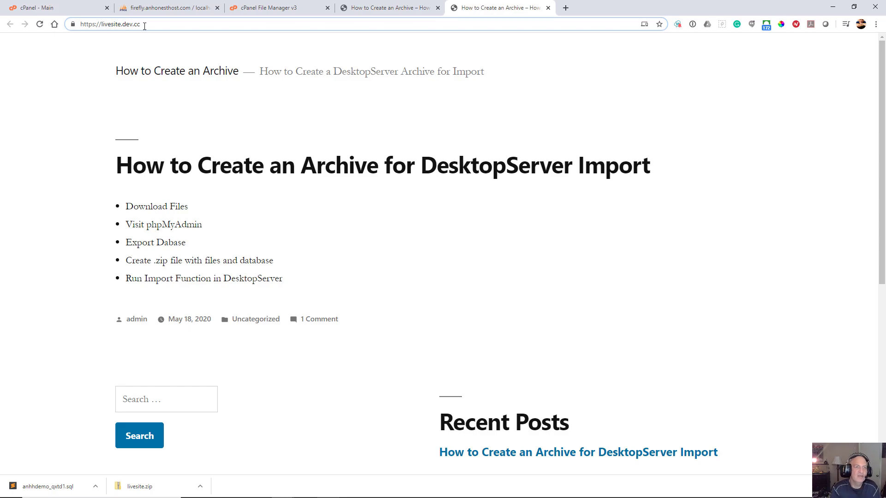
{"action": "type", "text": "/wp-admin"}
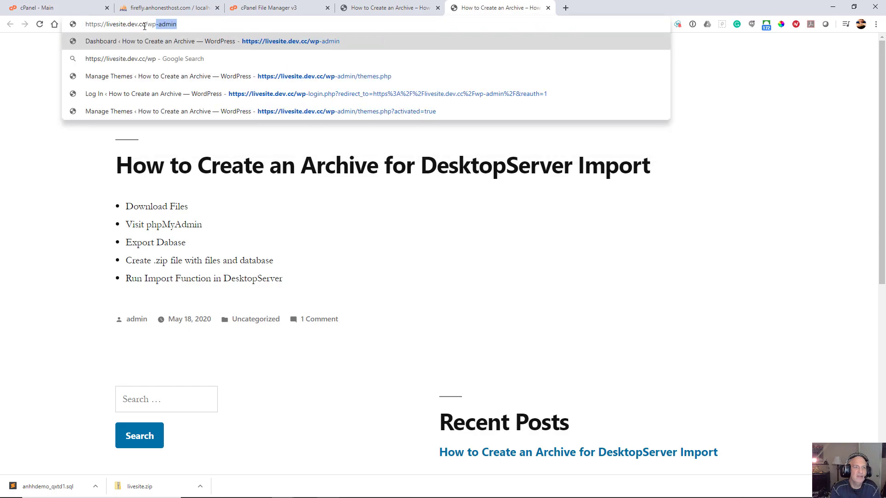
{"action": "key", "text": "Return"}
{"action": "left_click", "coordinate": [436, 259]}
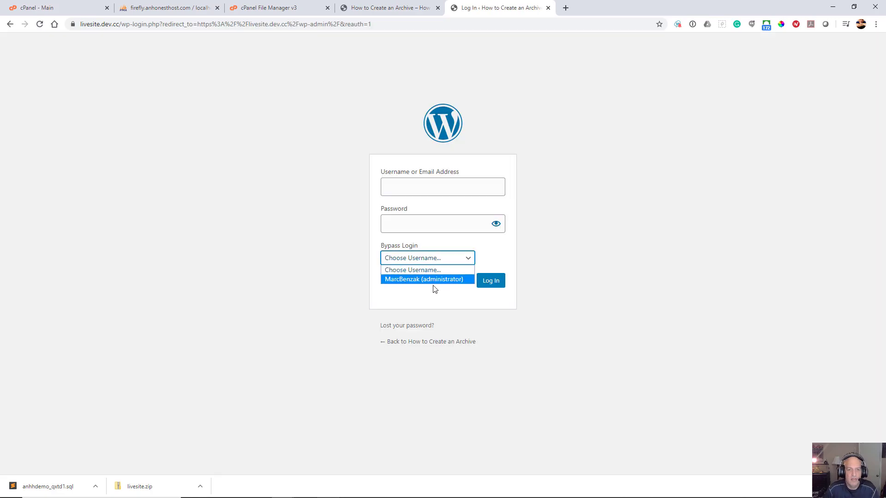
{"action": "left_click", "coordinate": [435, 281]}
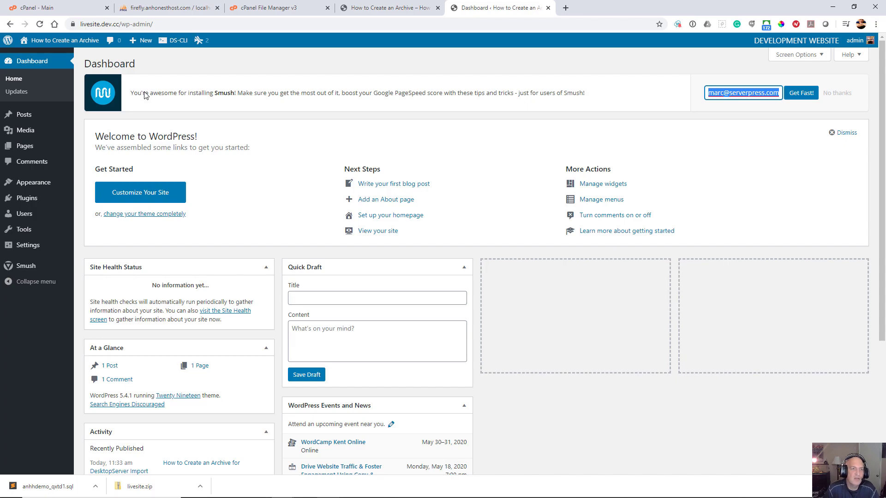
{"action": "scroll", "coordinate": [196, 251], "scroll_direction": "down", "scroll_amount": 2}
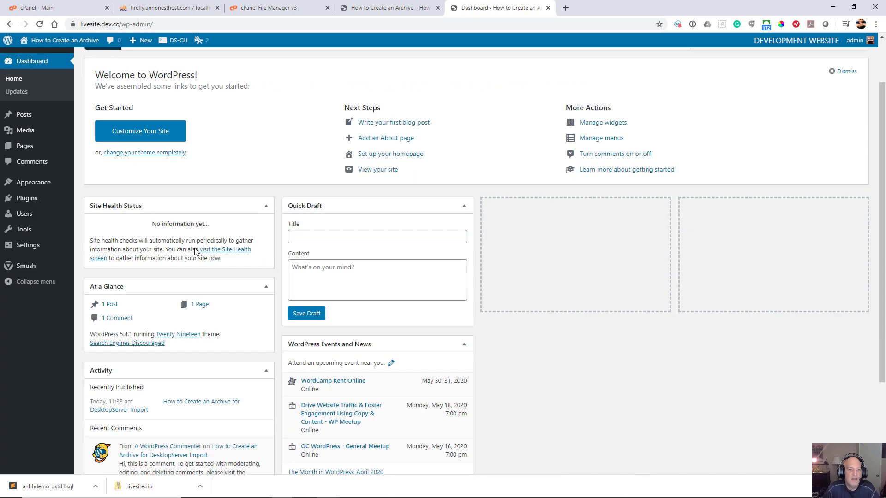
{"action": "scroll", "coordinate": [197, 251], "scroll_direction": "down", "scroll_amount": 4}
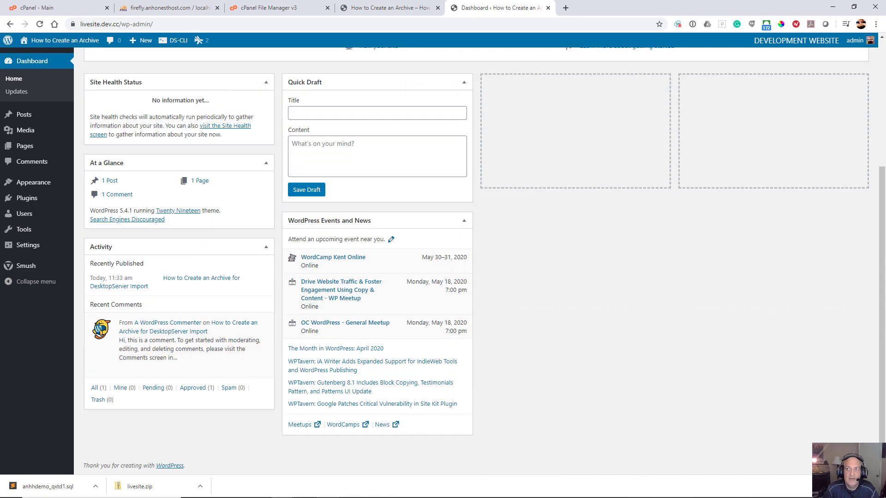